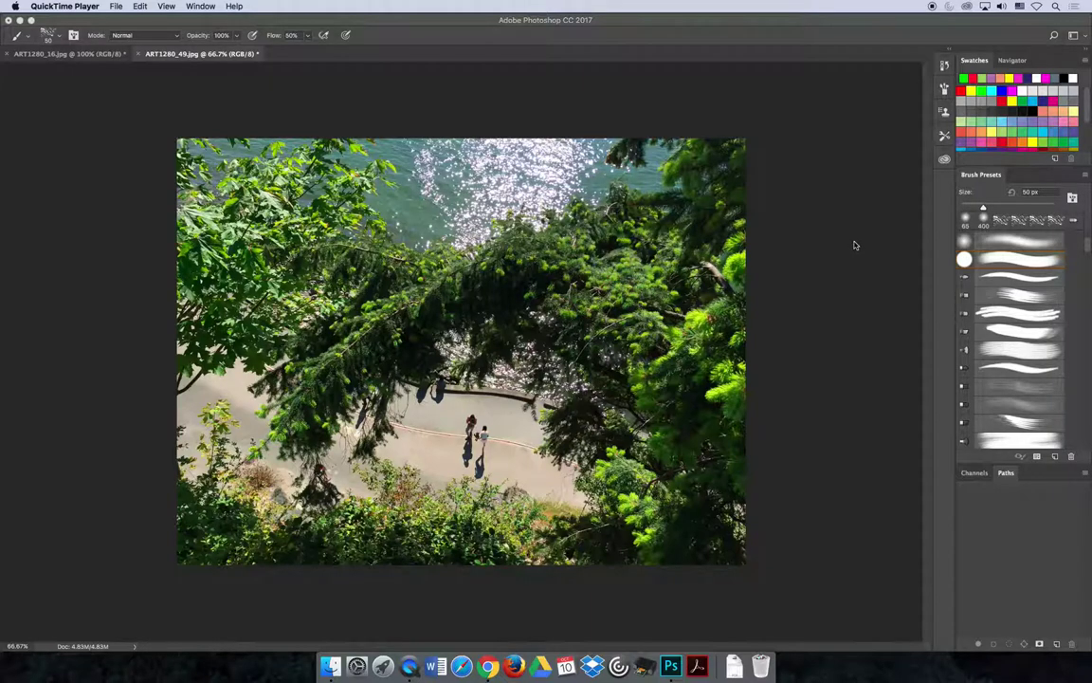
- Bring Photoshop forward and switch to the Photography workspace from the workspace list
{"action": "left_click", "coordinate": [820, 242]}
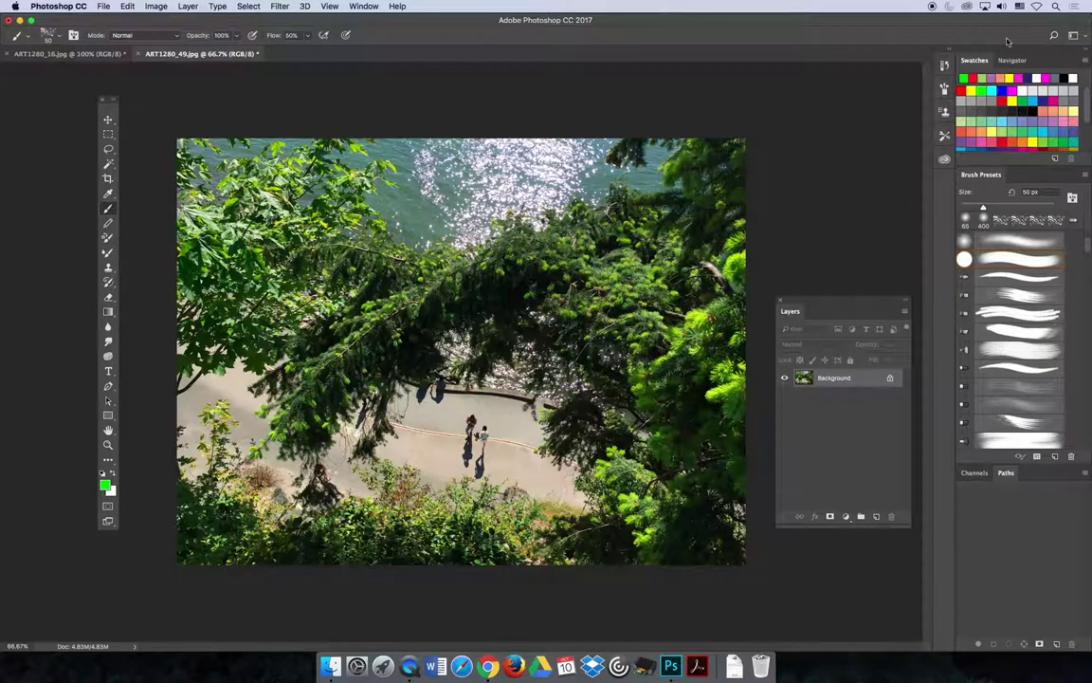
{"action": "left_click", "coordinate": [1075, 36]}
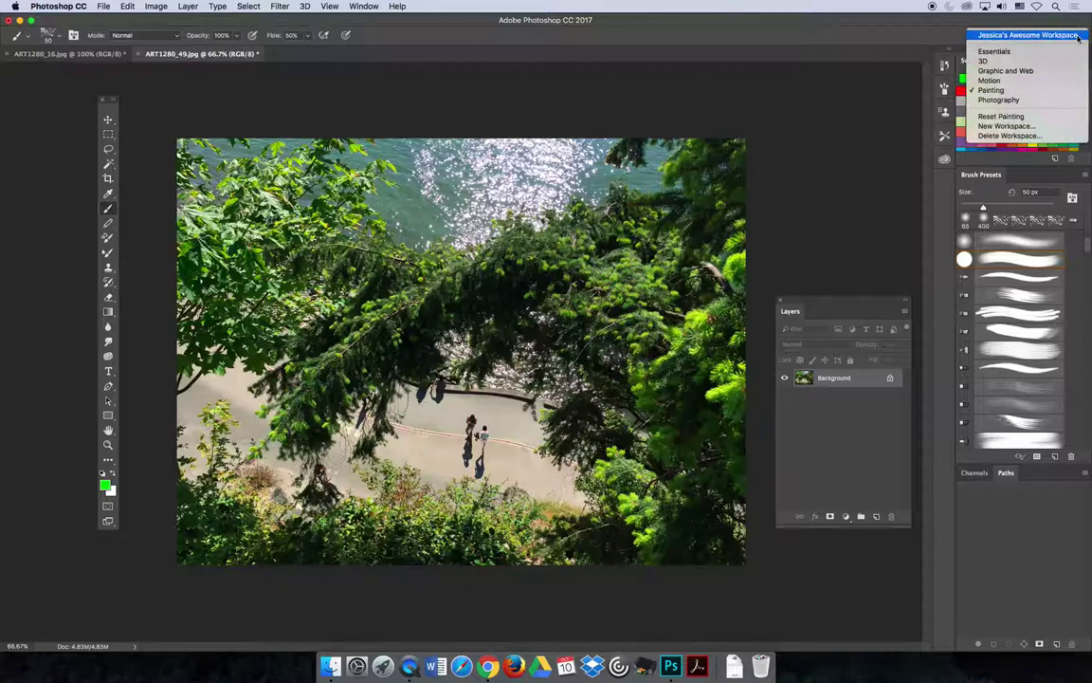
{"action": "left_click", "coordinate": [1054, 101]}
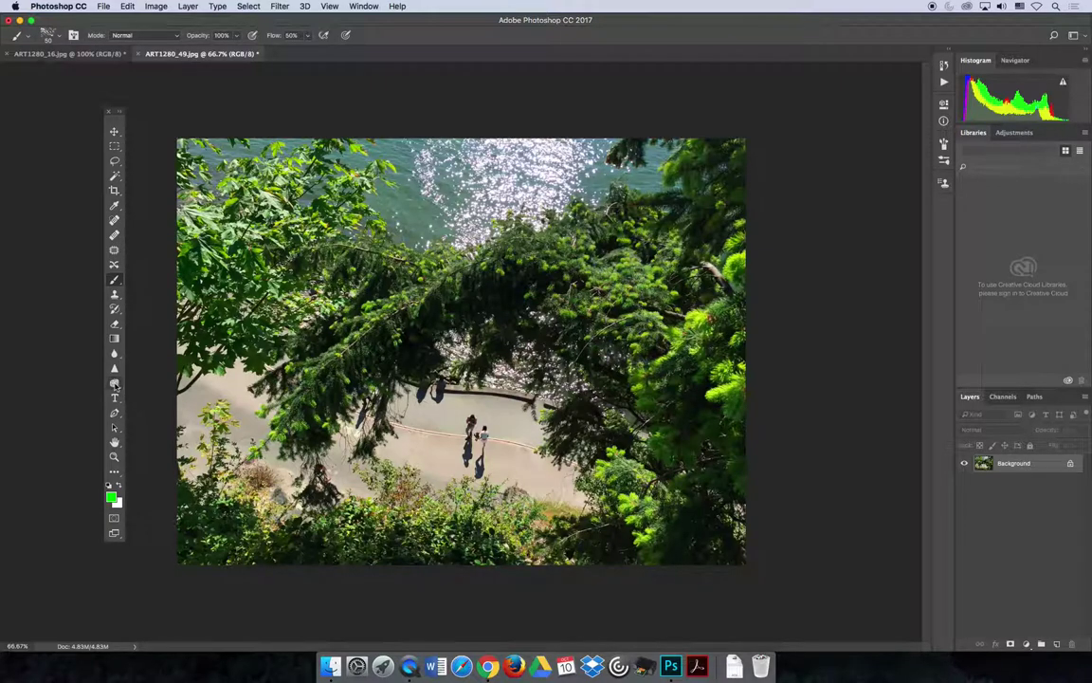
- Select the Burn Tool from the toning tools flyout in the toolbar
{"action": "left_click", "coordinate": [114, 385]}
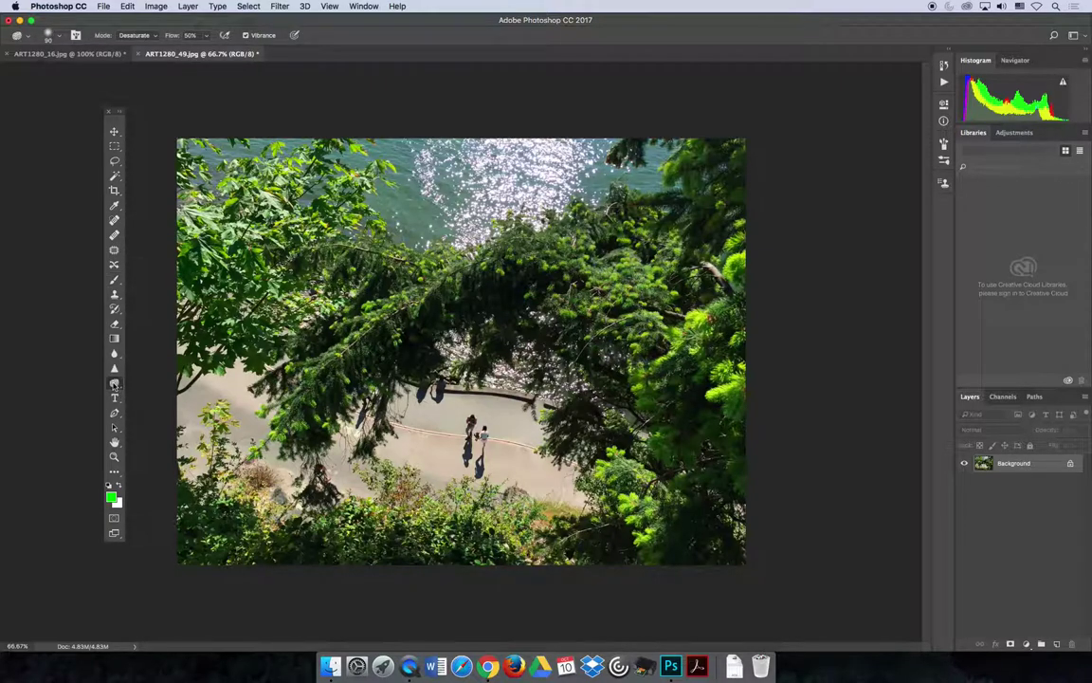
{"action": "left_click", "coordinate": [114, 383]}
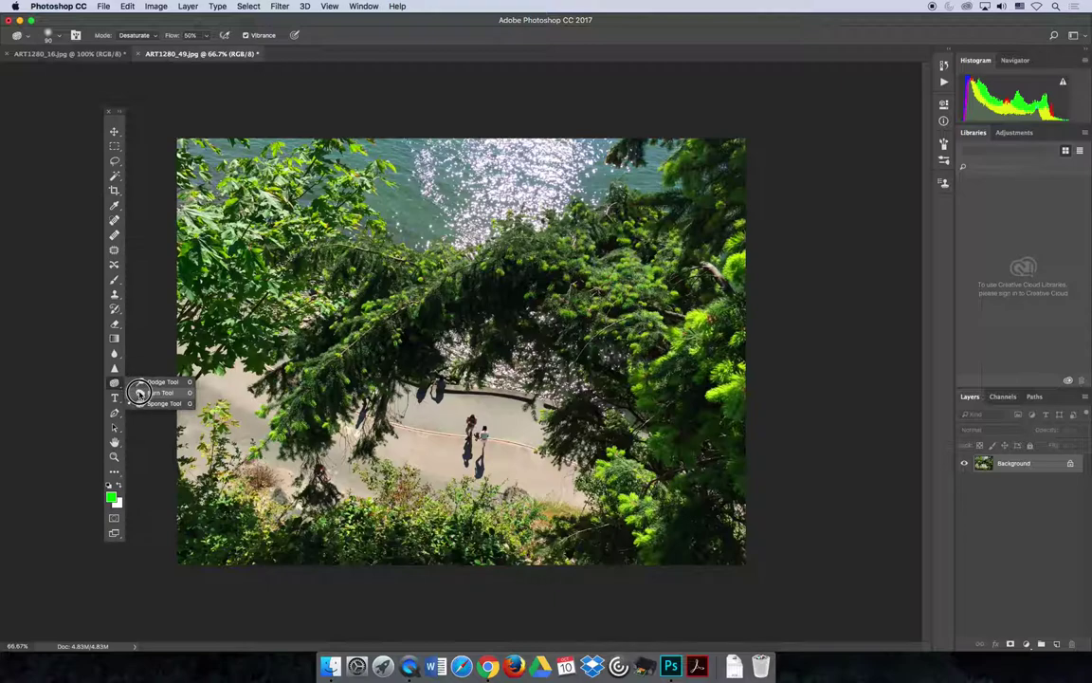
{"action": "left_click", "coordinate": [138, 392]}
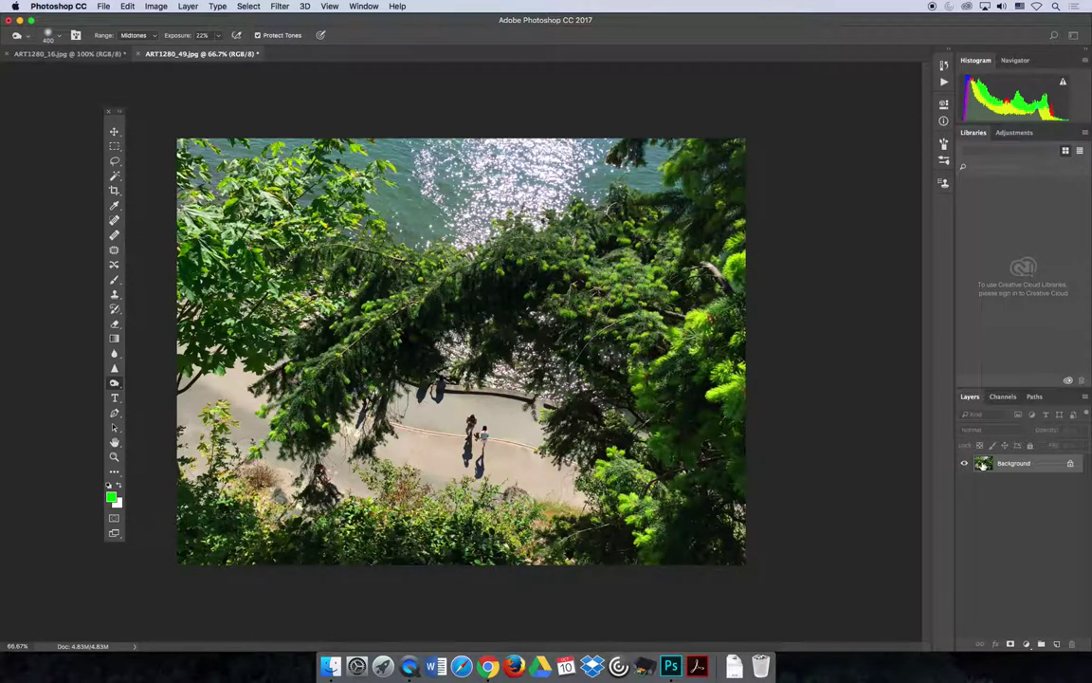
- Duplicate the photo onto a new layer and rename the top copy layer 'Burn'
{"action": "key", "text": "super+j"}
{"action": "key", "text": "super+j"}
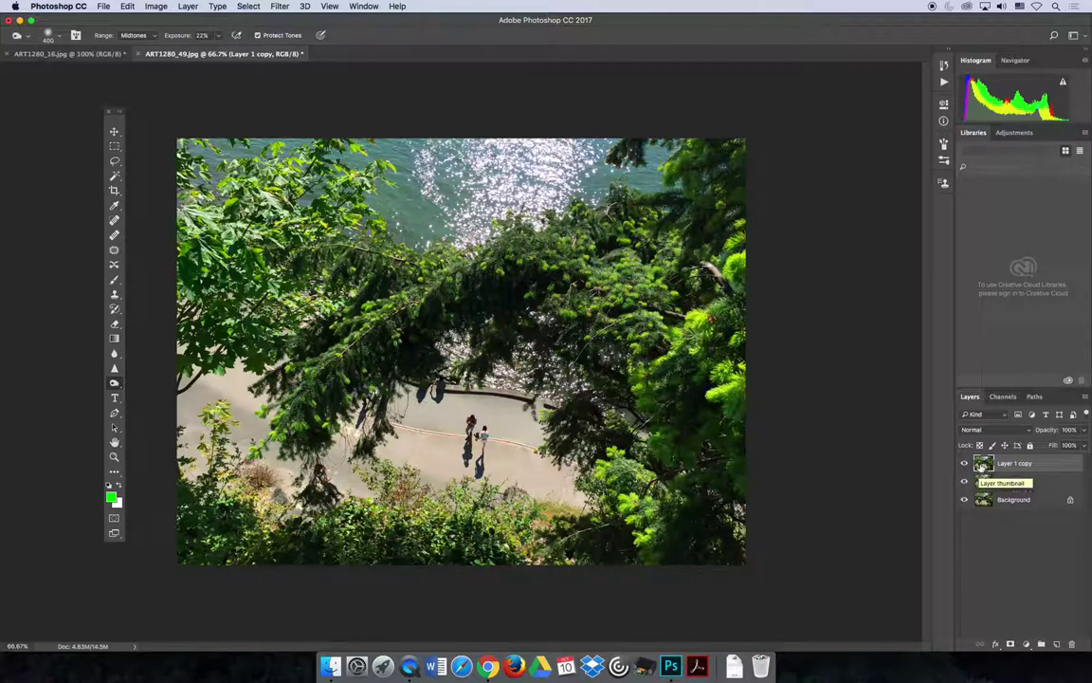
{"action": "double_click", "coordinate": [1012, 464]}
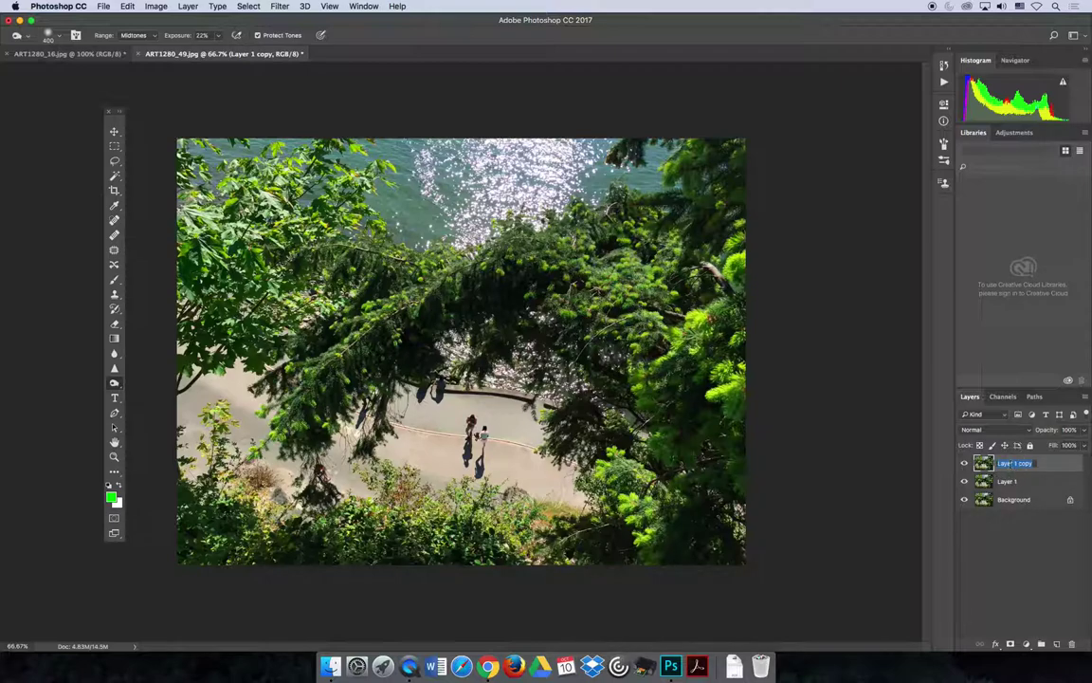
{"action": "type", "text": "Durn"}
{"action": "key", "text": "Return"}
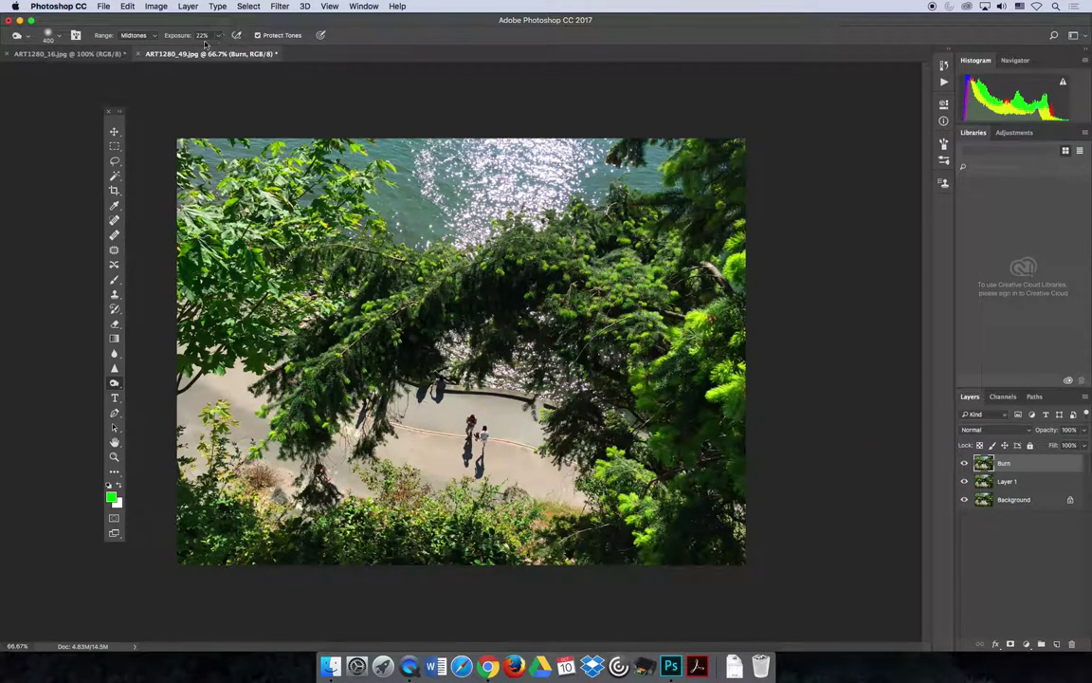
- Confirm the soft 400 px brush and raise the Burn exposure to 25%
{"action": "left_click", "coordinate": [58, 38]}
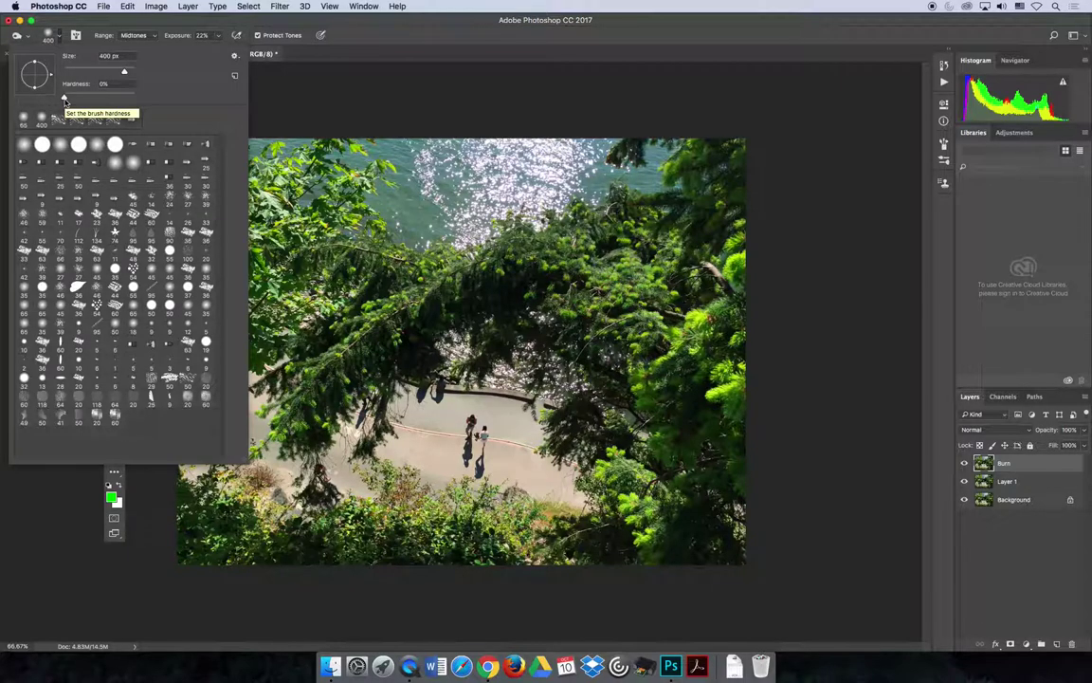
{"action": "left_click", "coordinate": [59, 38]}
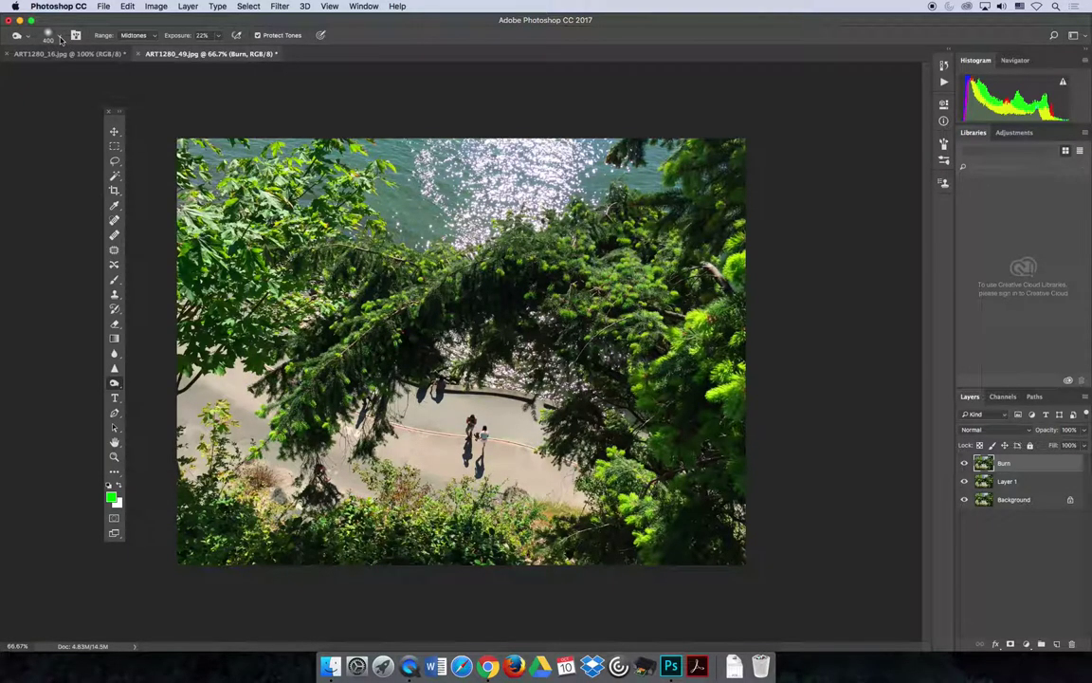
{"action": "left_click", "coordinate": [215, 38]}
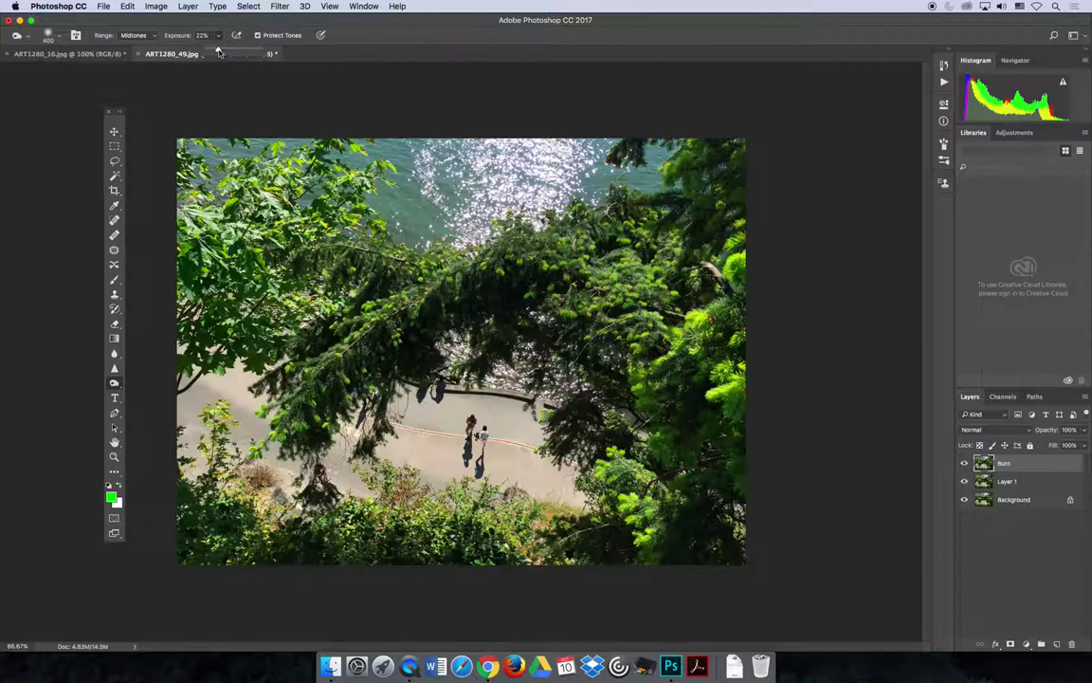
{"action": "mouse_move", "coordinate": [216, 51]}
{"action": "left_mouse_down"}
{"action": "mouse_move", "coordinate": [234, 50]}
{"action": "mouse_move", "coordinate": [220, 50]}
{"action": "left_mouse_up"}
- Paint burn strokes over the sparkling water highlights at the top of the photo
{"action": "left_click", "coordinate": [220, 38]}
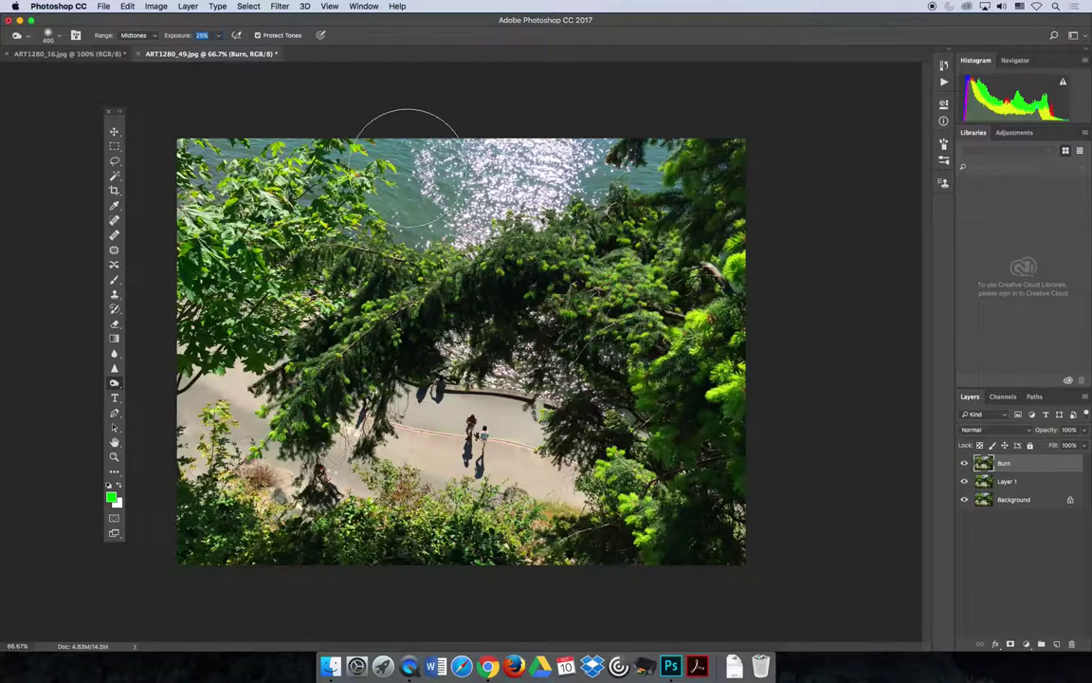
{"action": "mouse_move", "coordinate": [408, 168]}
{"action": "left_mouse_down"}
{"action": "mouse_move", "coordinate": [550, 148]}
{"action": "mouse_move", "coordinate": [624, 143]}
{"action": "mouse_move", "coordinate": [529, 176]}
{"action": "mouse_move", "coordinate": [248, 174]}
{"action": "mouse_move", "coordinate": [177, 197]}
{"action": "mouse_move", "coordinate": [210, 174]}
{"action": "mouse_move", "coordinate": [272, 167]}
{"action": "mouse_move", "coordinate": [328, 177]}
{"action": "mouse_move", "coordinate": [669, 153]}
{"action": "mouse_move", "coordinate": [729, 175]}
{"action": "mouse_move", "coordinate": [644, 159]}
{"action": "mouse_move", "coordinate": [505, 170]}
{"action": "mouse_move", "coordinate": [369, 243]}
{"action": "mouse_move", "coordinate": [223, 348]}
{"action": "mouse_move", "coordinate": [192, 383]}
{"action": "mouse_move", "coordinate": [216, 395]}
{"action": "mouse_move", "coordinate": [207, 417]}
{"action": "mouse_move", "coordinate": [217, 437]}
{"action": "mouse_move", "coordinate": [197, 490]}
{"action": "mouse_move", "coordinate": [260, 486]}
{"action": "mouse_move", "coordinate": [232, 509]}
{"action": "mouse_move", "coordinate": [288, 541]}
{"action": "mouse_move", "coordinate": [364, 525]}
{"action": "mouse_move", "coordinate": [418, 551]}
{"action": "mouse_move", "coordinate": [466, 547]}
{"action": "mouse_move", "coordinate": [220, 543]}
{"action": "mouse_move", "coordinate": [608, 554]}
{"action": "mouse_move", "coordinate": [728, 486]}
{"action": "mouse_move", "coordinate": [708, 273]}
{"action": "mouse_move", "coordinate": [743, 323]}
{"action": "mouse_move", "coordinate": [702, 353]}
{"action": "mouse_move", "coordinate": [742, 486]}
{"action": "mouse_move", "coordinate": [722, 378]}
{"action": "mouse_move", "coordinate": [653, 248]}
{"action": "mouse_move", "coordinate": [663, 177]}
{"action": "mouse_move", "coordinate": [451, 190]}
{"action": "mouse_move", "coordinate": [410, 177]}
{"action": "mouse_move", "coordinate": [391, 202]}
{"action": "mouse_move", "coordinate": [295, 204]}
{"action": "mouse_move", "coordinate": [467, 186]}
{"action": "mouse_move", "coordinate": [208, 267]}
{"action": "mouse_move", "coordinate": [191, 262]}
{"action": "mouse_move", "coordinate": [185, 313]}
{"action": "mouse_move", "coordinate": [176, 298]}
{"action": "mouse_move", "coordinate": [635, 256]}
{"action": "mouse_move", "coordinate": [559, 233]}
{"action": "mouse_move", "coordinate": [410, 437]}
{"action": "mouse_move", "coordinate": [398, 398]}
{"action": "mouse_move", "coordinate": [451, 450]}
{"action": "mouse_move", "coordinate": [336, 153]}
{"action": "mouse_move", "coordinate": [190, 313]}
{"action": "mouse_move", "coordinate": [303, 204]}
{"action": "mouse_move", "coordinate": [749, 344]}
{"action": "mouse_move", "coordinate": [439, 97]}
{"action": "mouse_move", "coordinate": [503, 156]}
{"action": "left_mouse_up"}
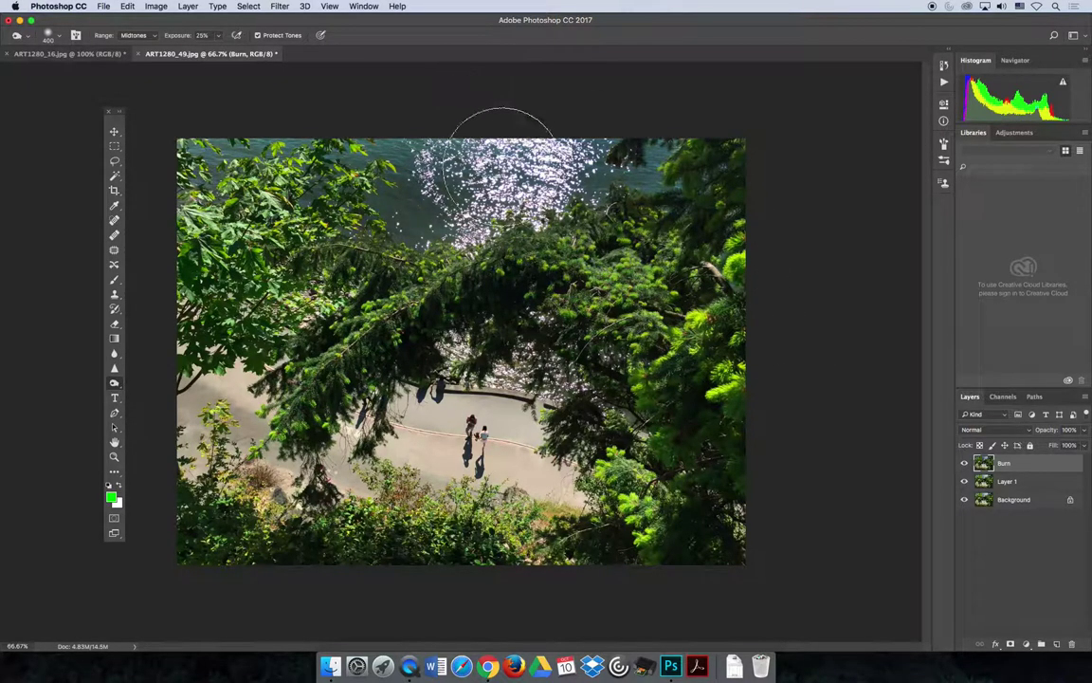
- Toggle the Burn layer's visibility for a before/after comparison, ending with it hidden
{"action": "left_click", "coordinate": [965, 463]}
{"action": "left_click", "coordinate": [964, 464]}
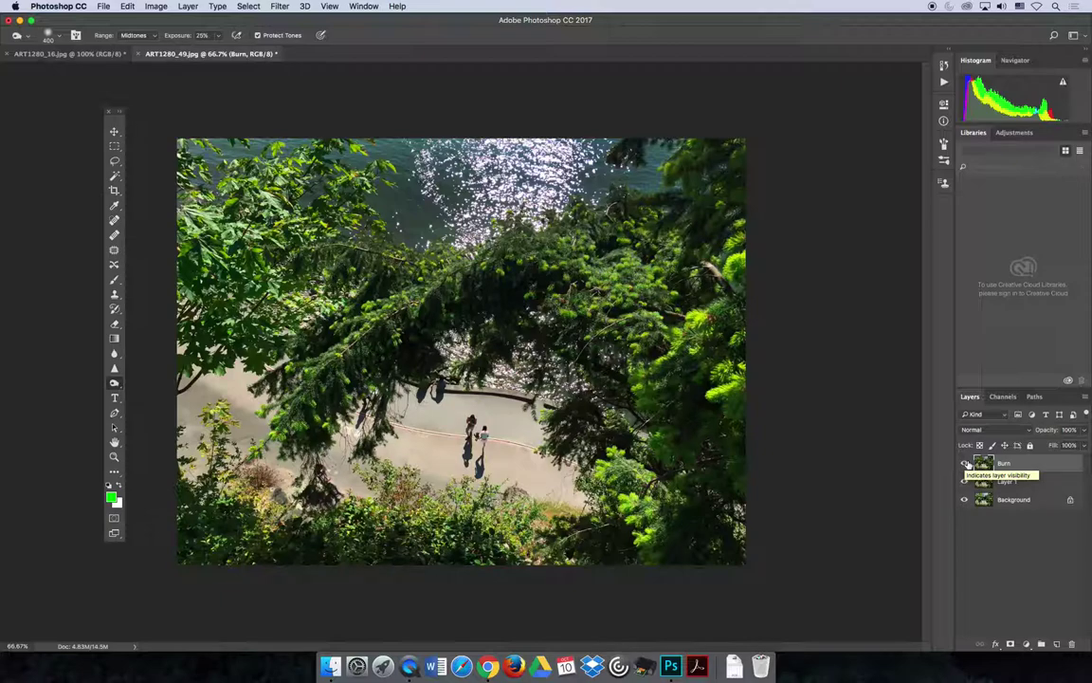
{"action": "left_click", "coordinate": [965, 463]}
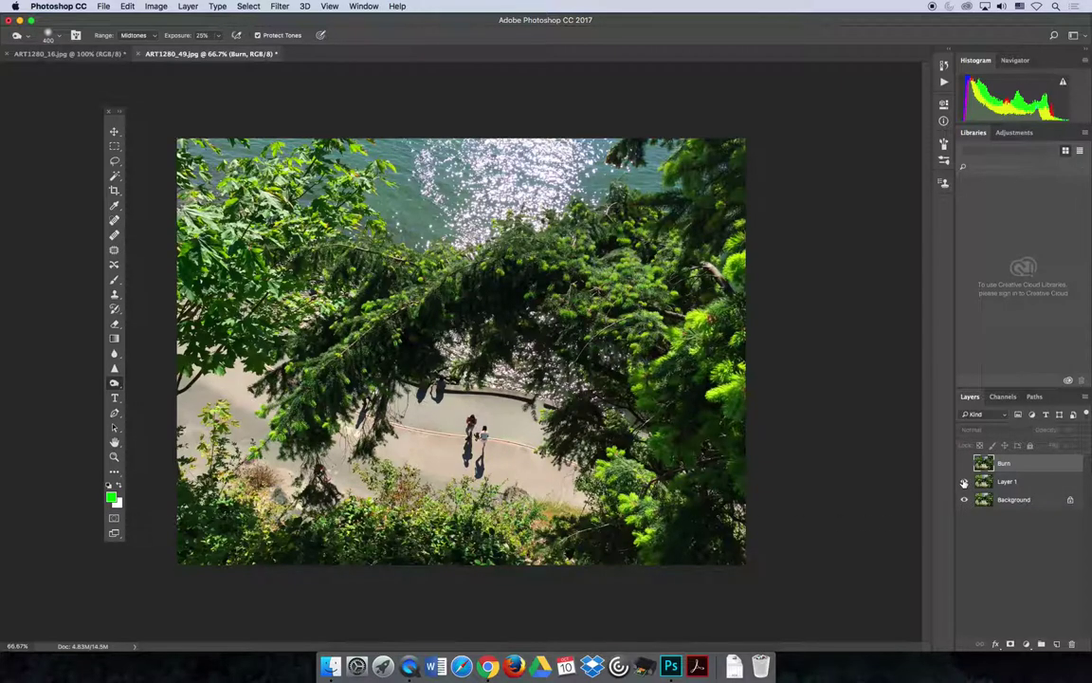
- Rename Layer 1 to 'dodge'
{"action": "left_click", "coordinate": [1007, 481]}
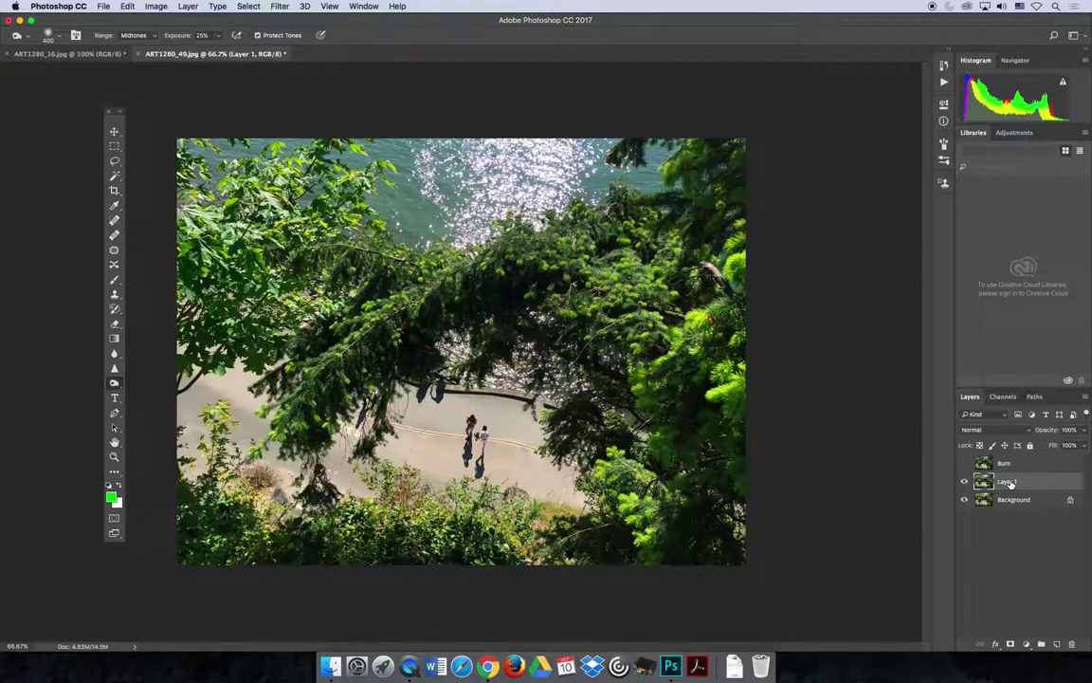
{"action": "double_click", "coordinate": [1006, 482]}
{"action": "type", "text": "dodge"}
{"action": "key", "text": "Return"}
- Select the Dodge Tool from the toning flyout and check its 65 px brush
{"action": "left_click", "coordinate": [115, 384]}
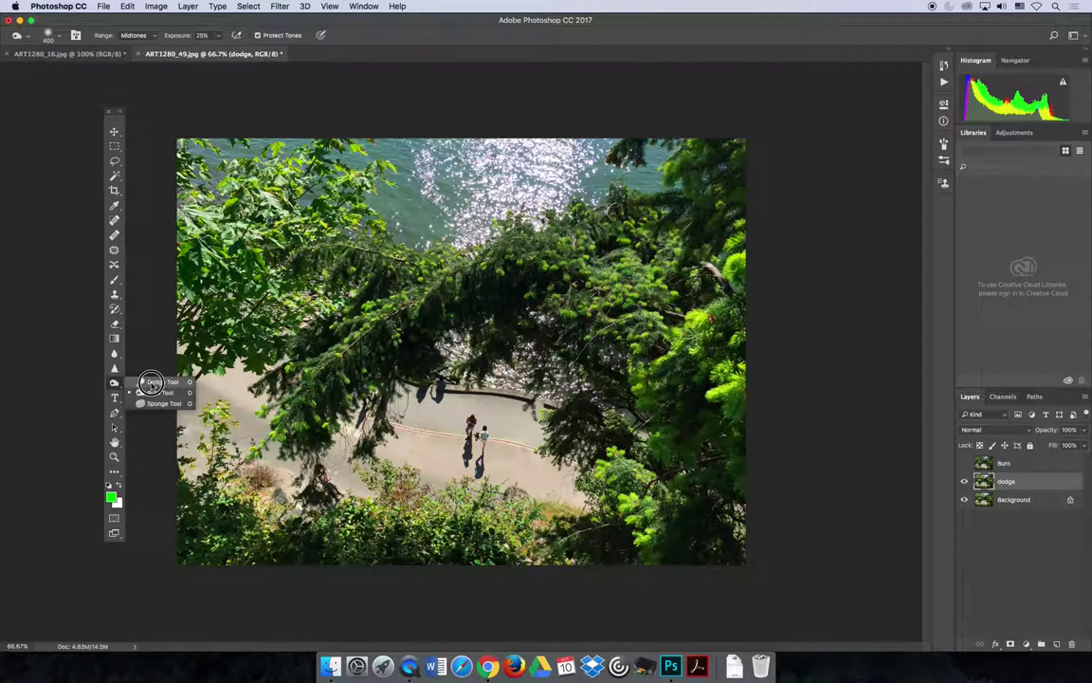
{"action": "left_click", "coordinate": [152, 382]}
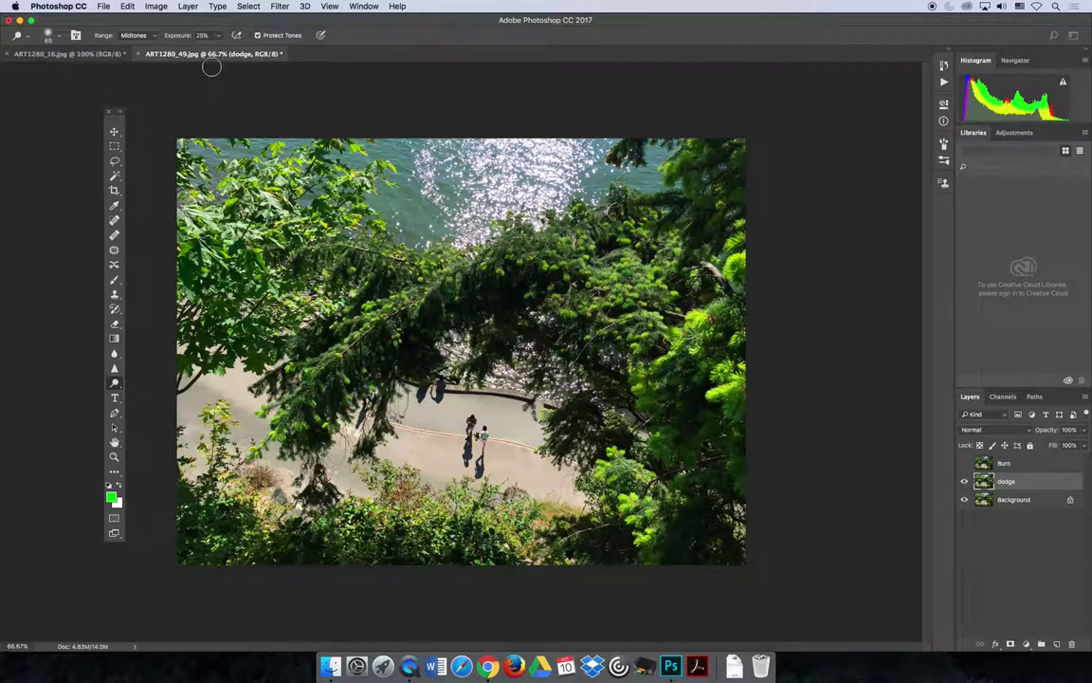
{"action": "left_click", "coordinate": [60, 38]}
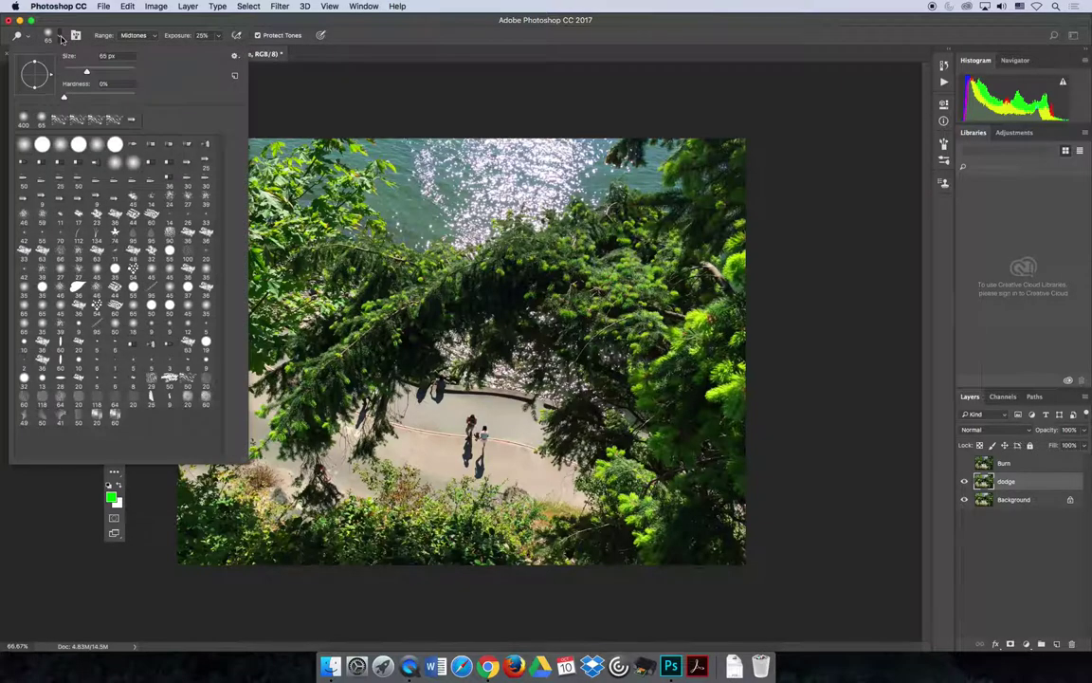
{"action": "left_click", "coordinate": [60, 38]}
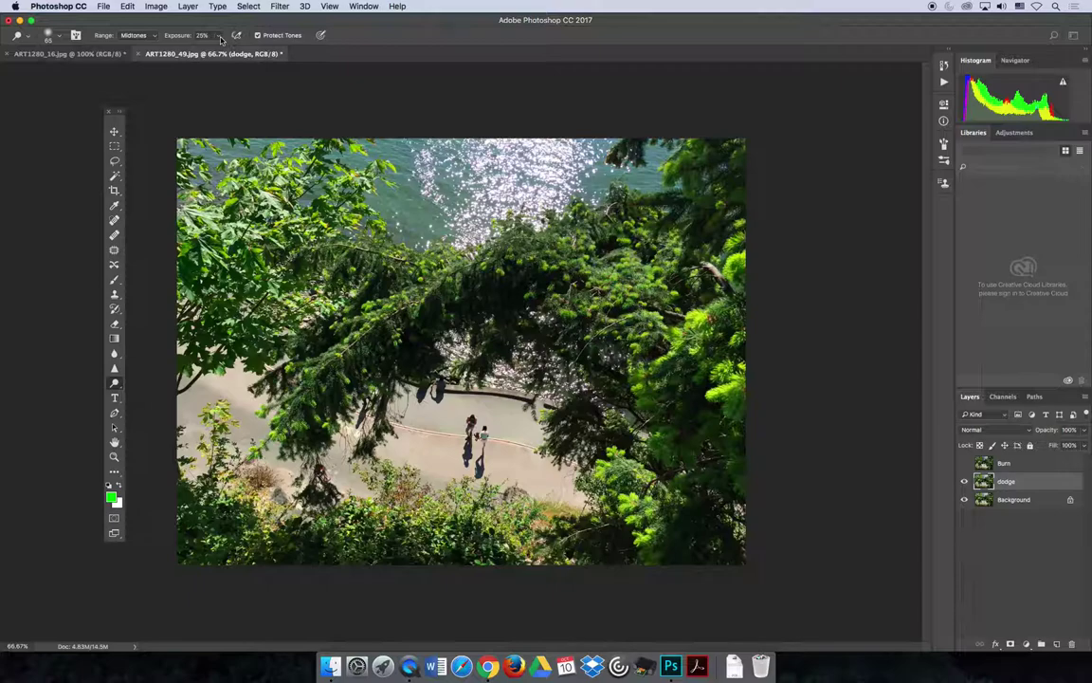
- Enlarge the Dodge brush, then toggle the dodge layer to compare, leaving it visible
{"action": "key", "text": "bracketright"}
{"action": "key", "text": "bracketright"}
{"action": "key", "text": "bracketright"}
{"action": "key", "text": "bracketright"}
{"action": "key", "text": "bracketright"}
{"action": "key", "text": "bracketright"}
{"action": "key", "text": "bracketright"}
{"action": "key", "text": "bracketright"}
{"action": "key", "text": "bracketright"}
{"action": "key", "text": "bracketright"}
{"action": "key", "text": "bracketright"}
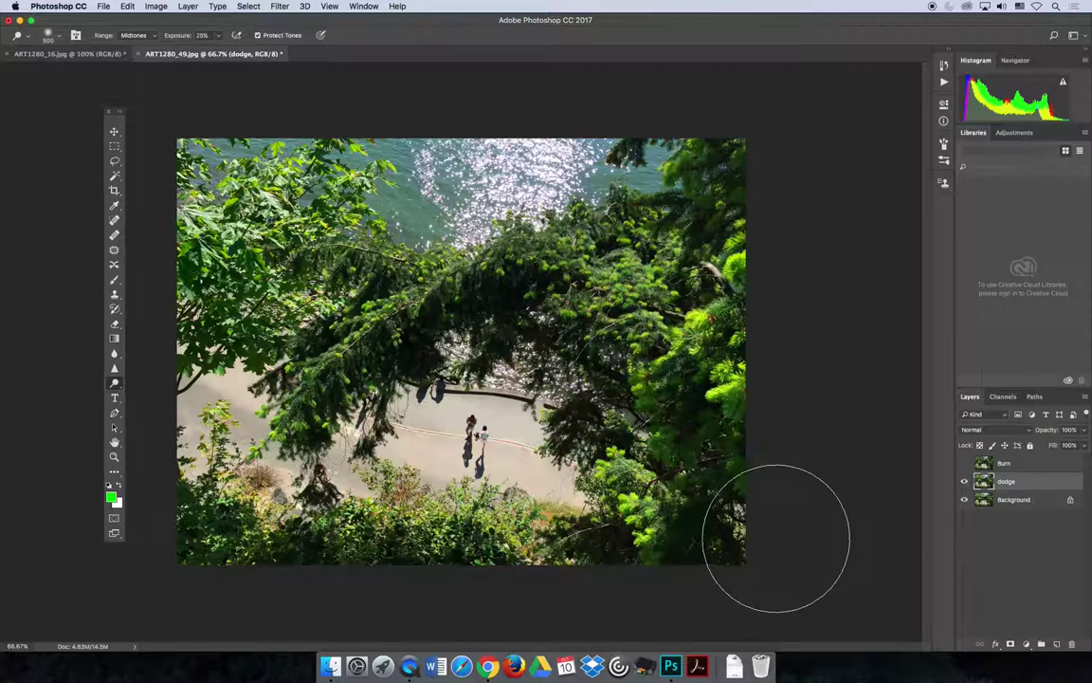
{"action": "left_click", "coordinate": [964, 481]}
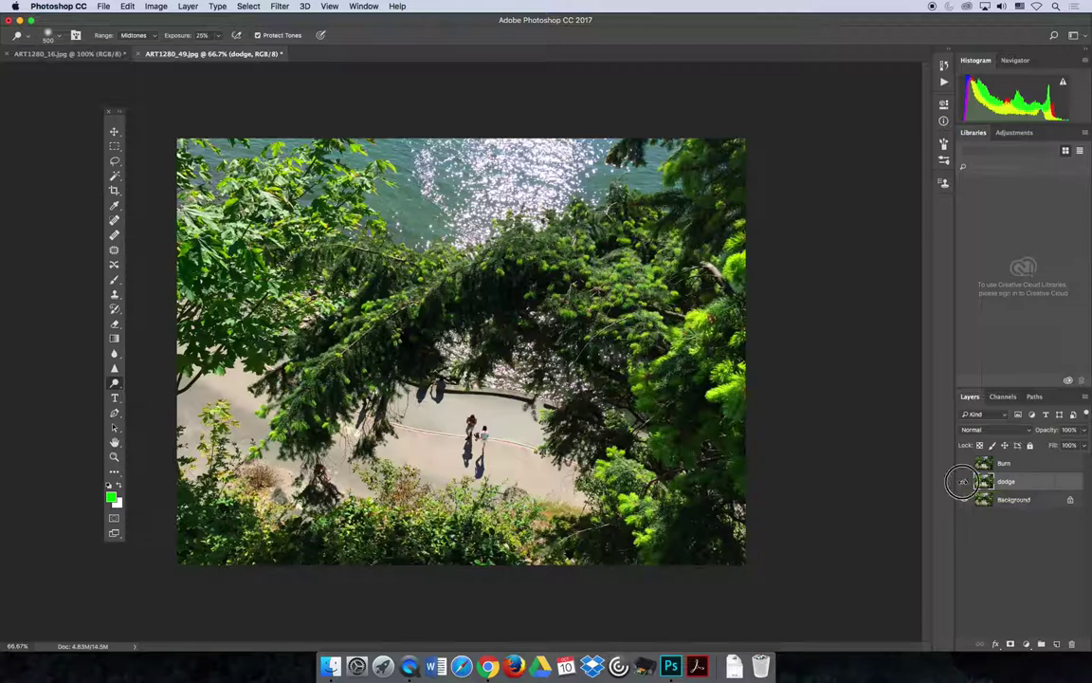
{"action": "left_click", "coordinate": [964, 482]}
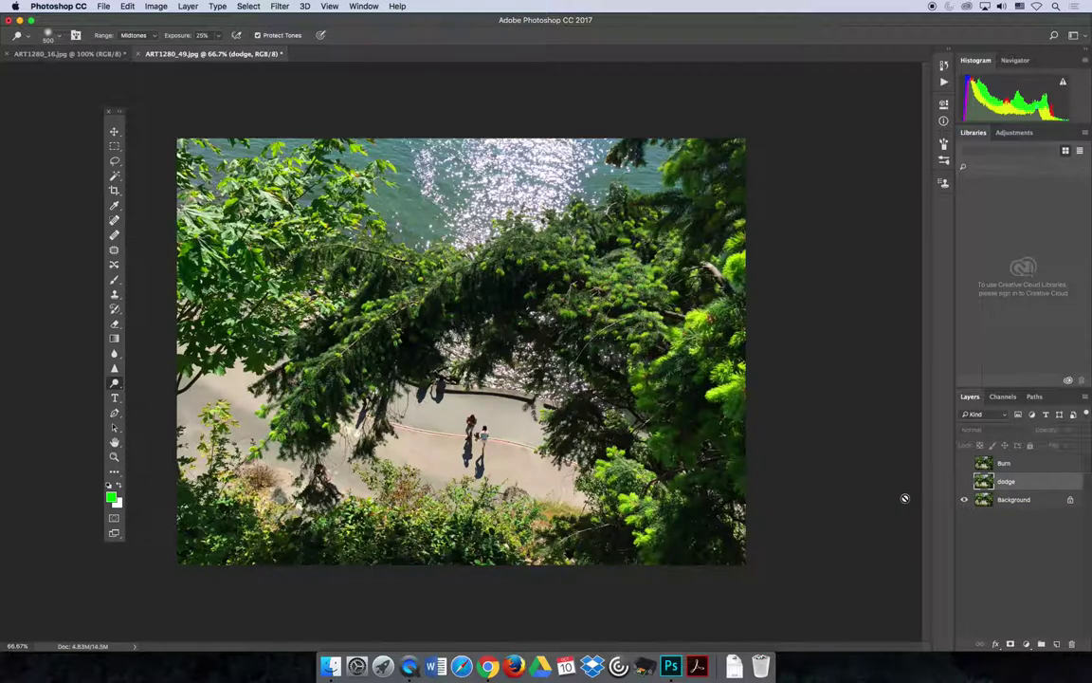
{"action": "left_click", "coordinate": [964, 481]}
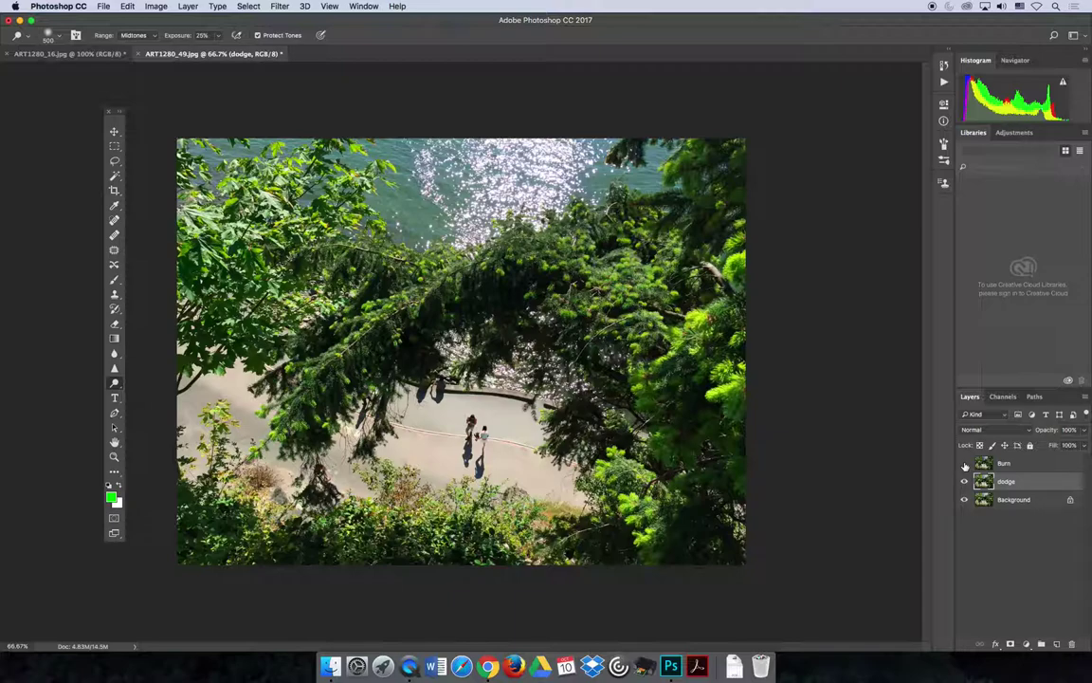